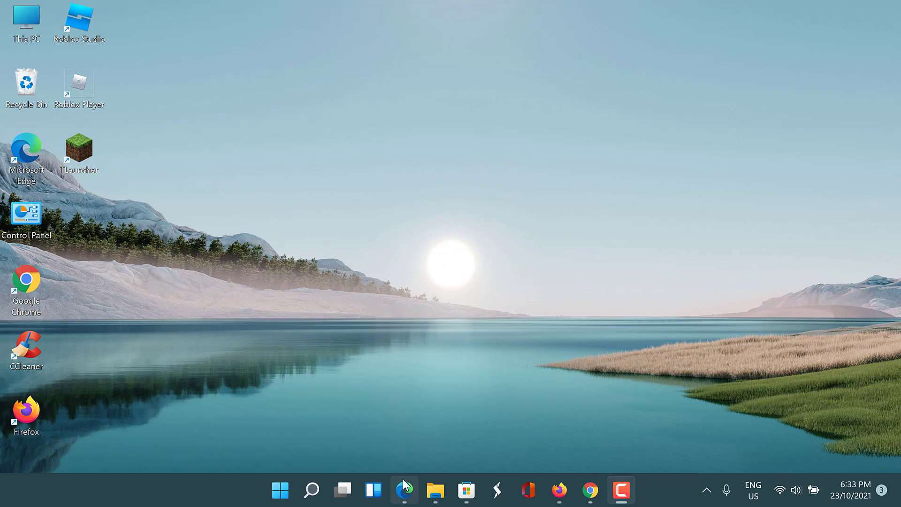
Download the 64-bit rbxfpsunlocker-x64.zip from the v4.4.0 GitHub release in Edge.
click(403, 490)
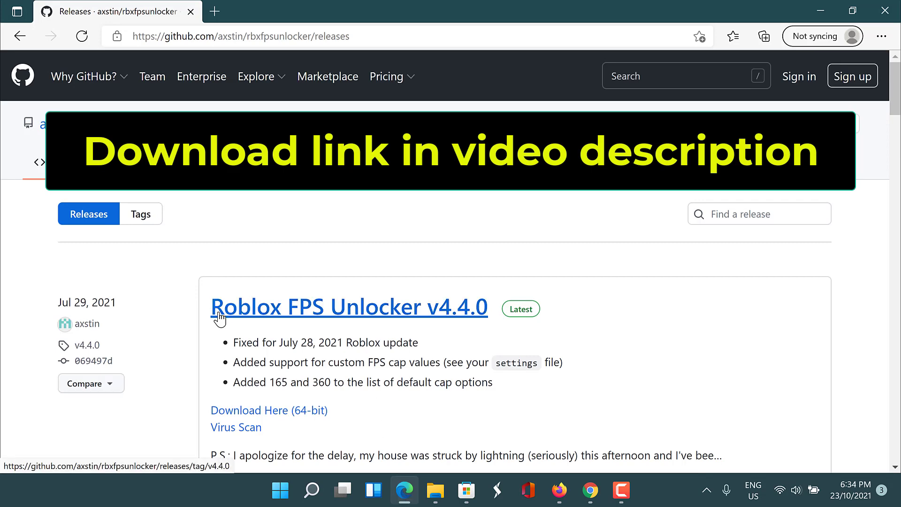
scroll(383, 330, down, 1)
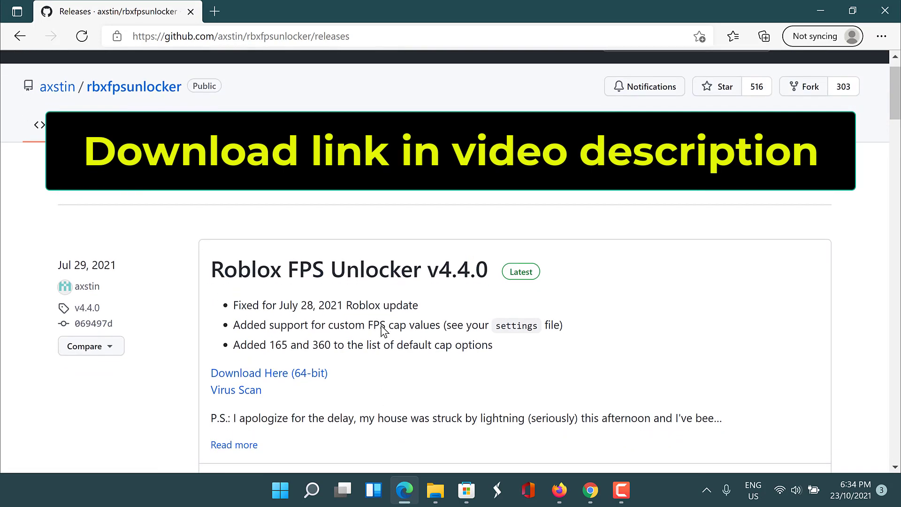
scroll(384, 330, down, 1)
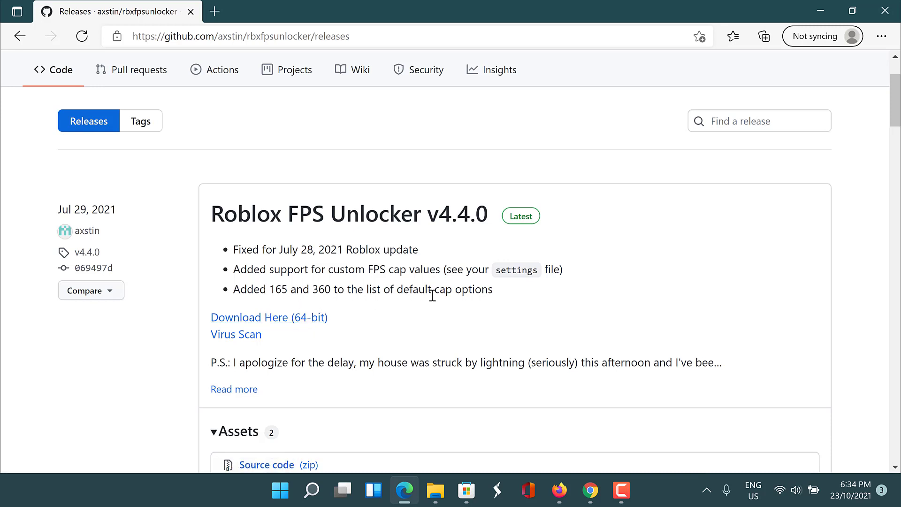
click(276, 319)
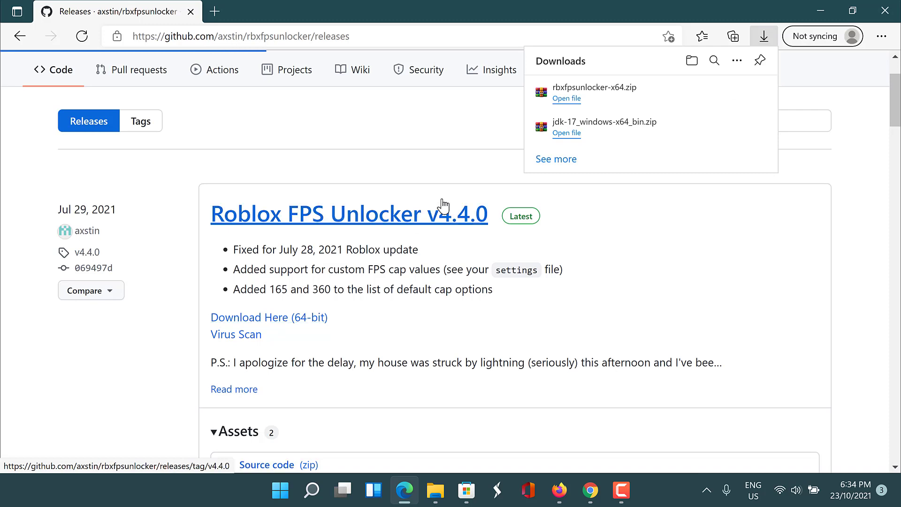
Extract the downloaded rbxfpsunlocker-x64.zip into its own rbxfpsunlocker-x64 folder.
click(717, 99)
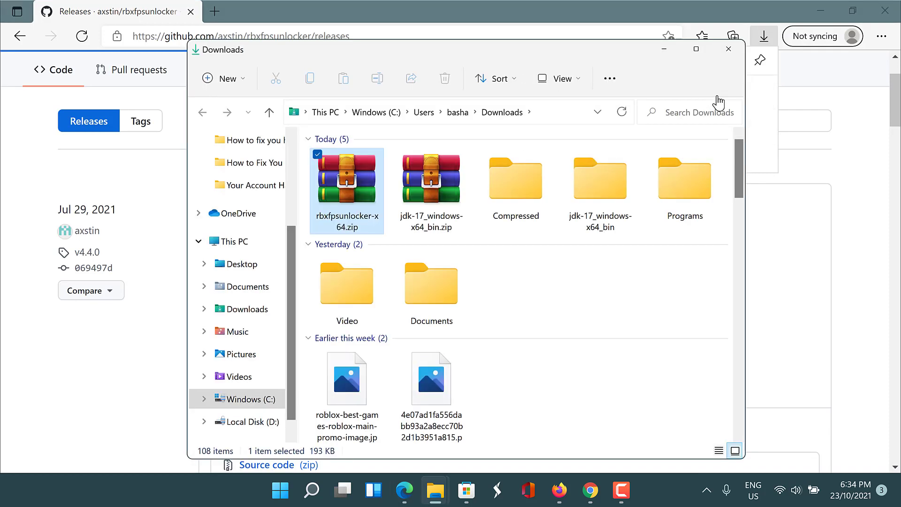
click(695, 50)
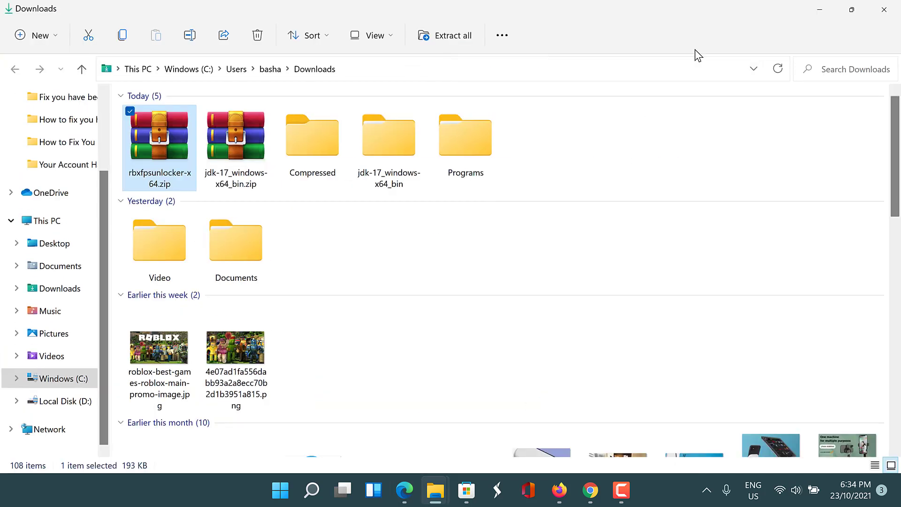
right_click(157, 151)
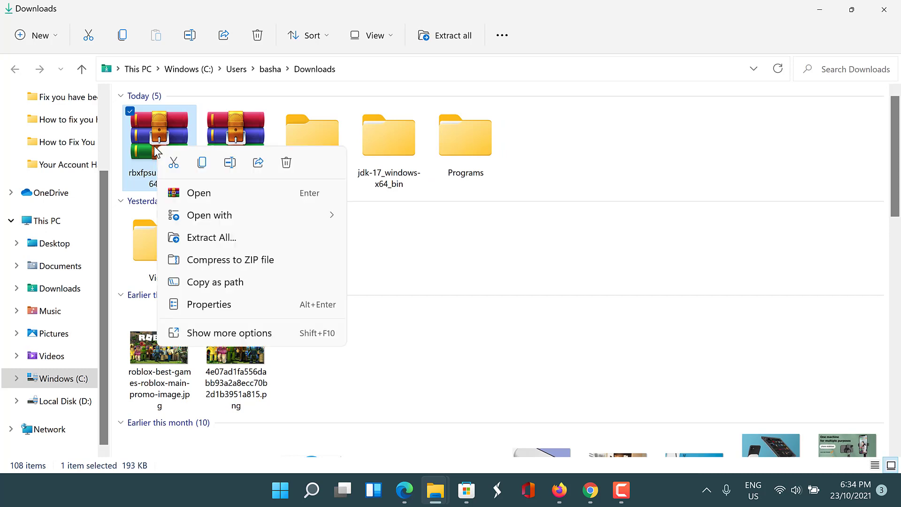
click(196, 238)
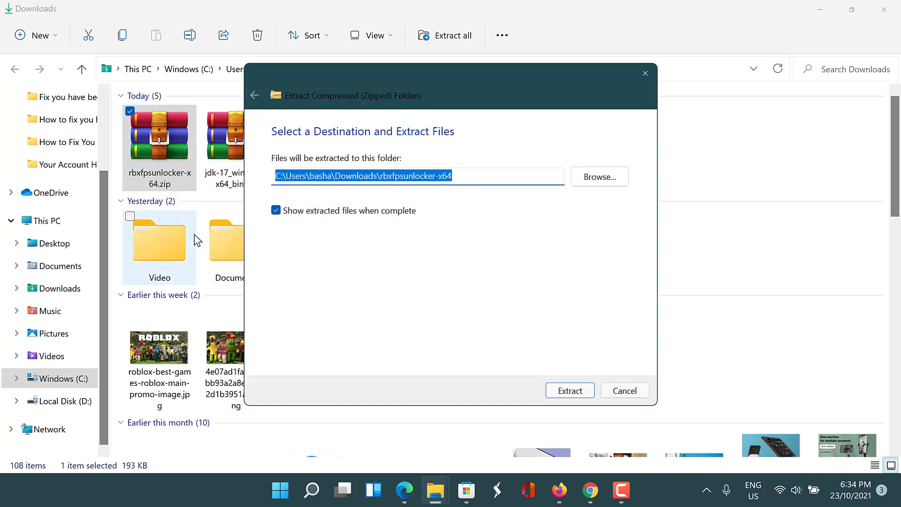
click(569, 390)
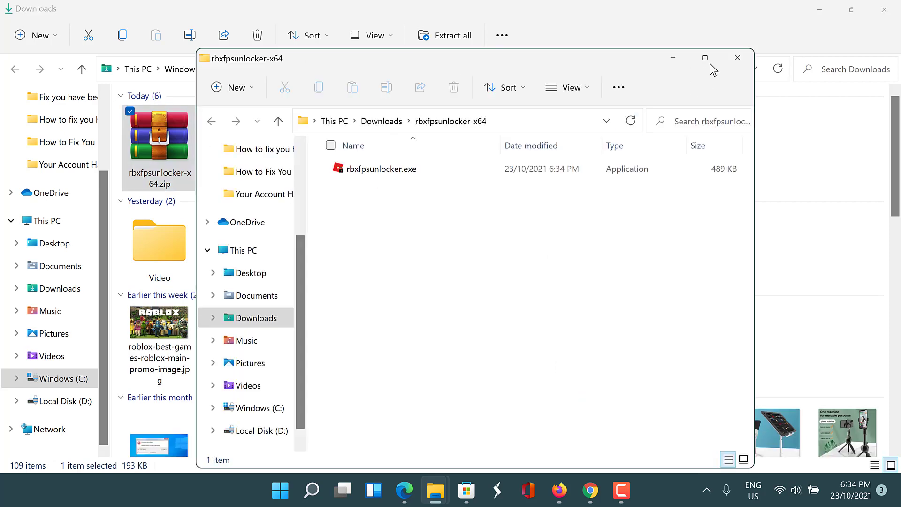
Copy rbxfpsunlocker.exe from the extracted folder, then minimize both Explorer windows.
click(704, 58)
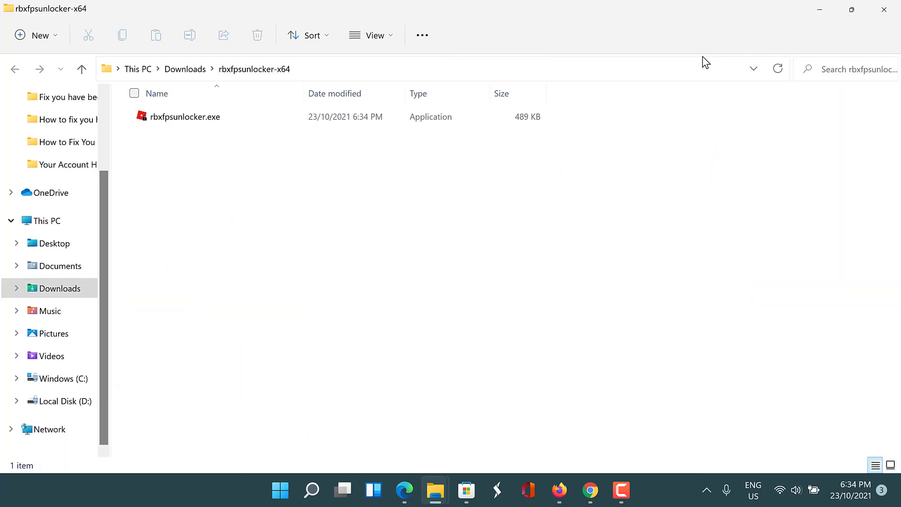
right_click(184, 117)
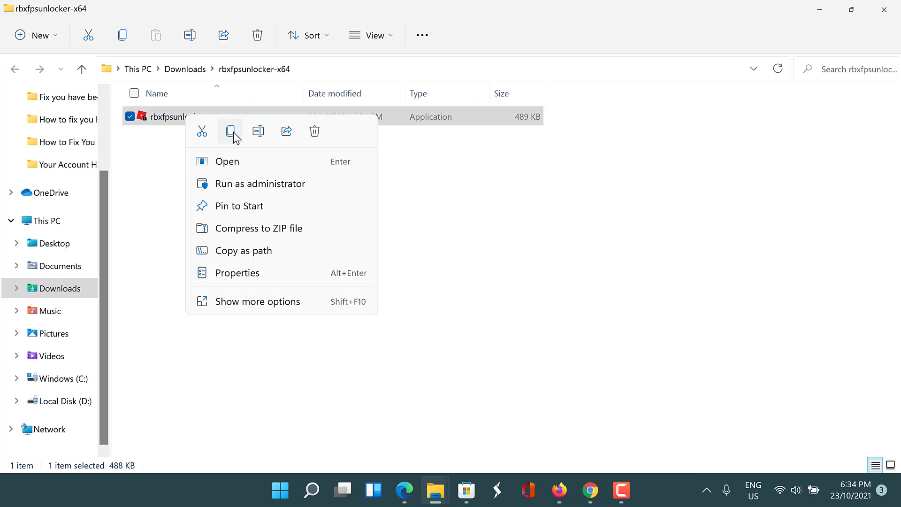
click(232, 137)
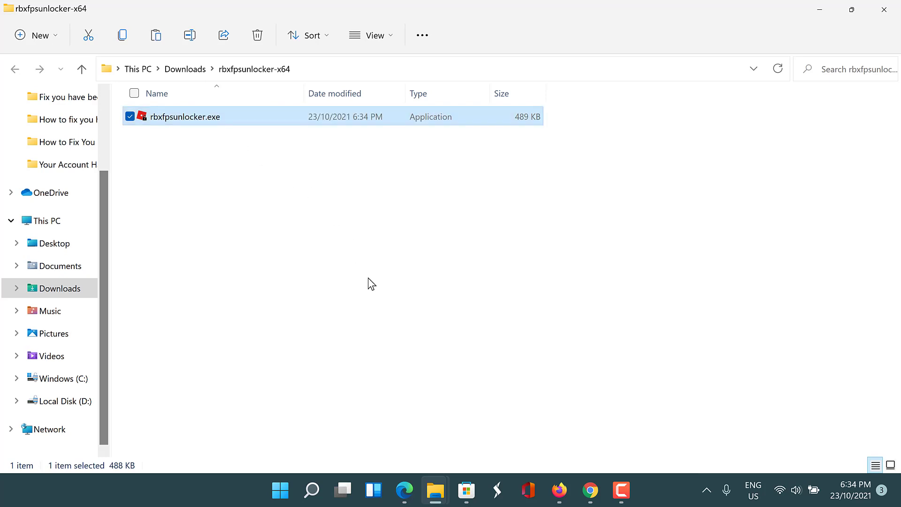
click(820, 10)
click(820, 10)
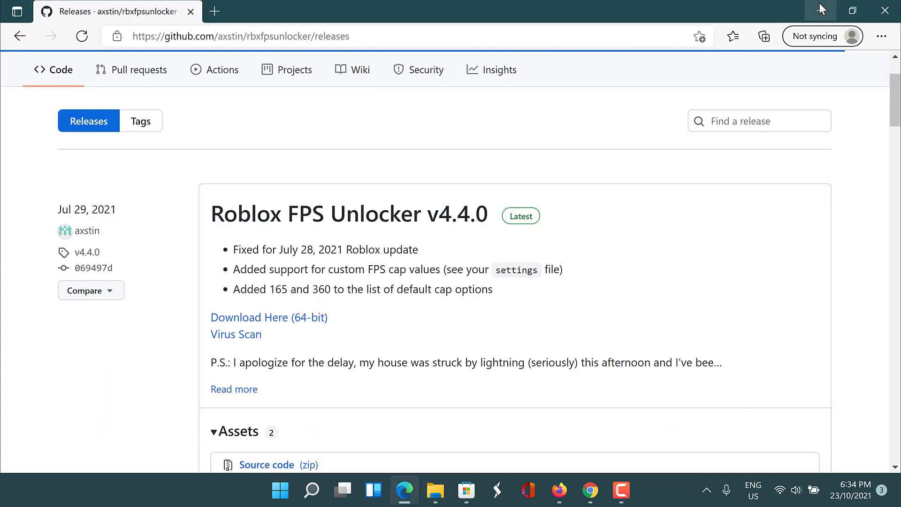
Open the Startup folder by running shell:startup from the Run prompt.
click(821, 9)
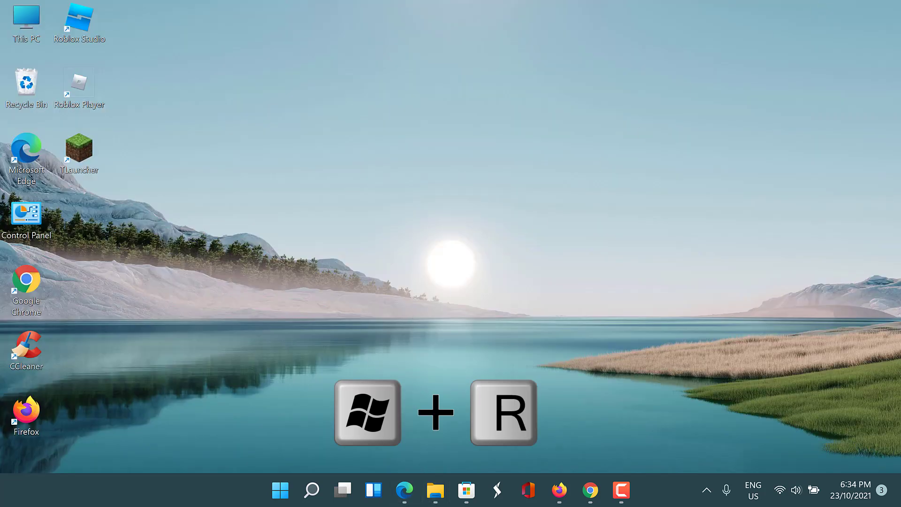
key(super+r)
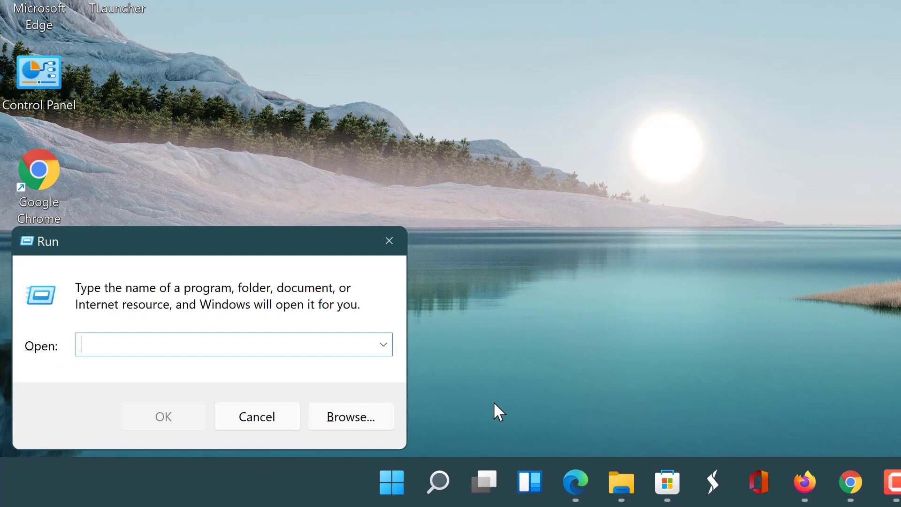
text(shell)
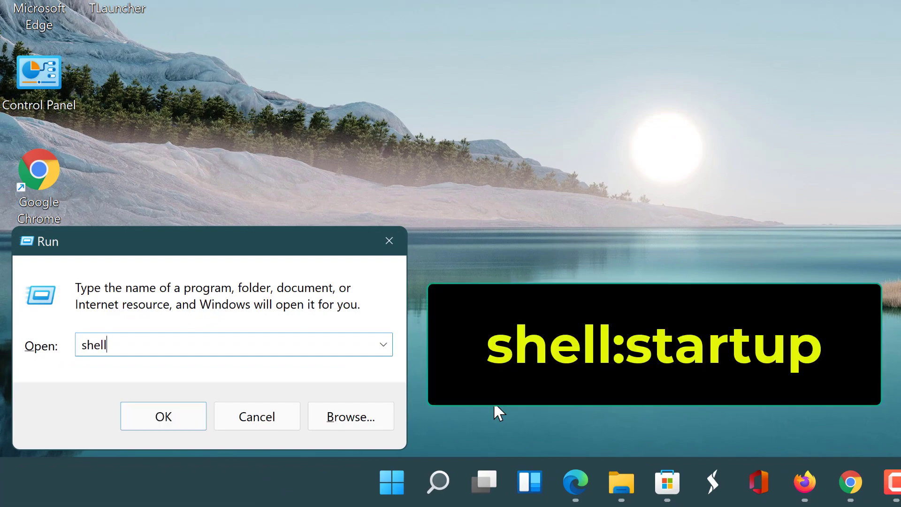
text(:startup)
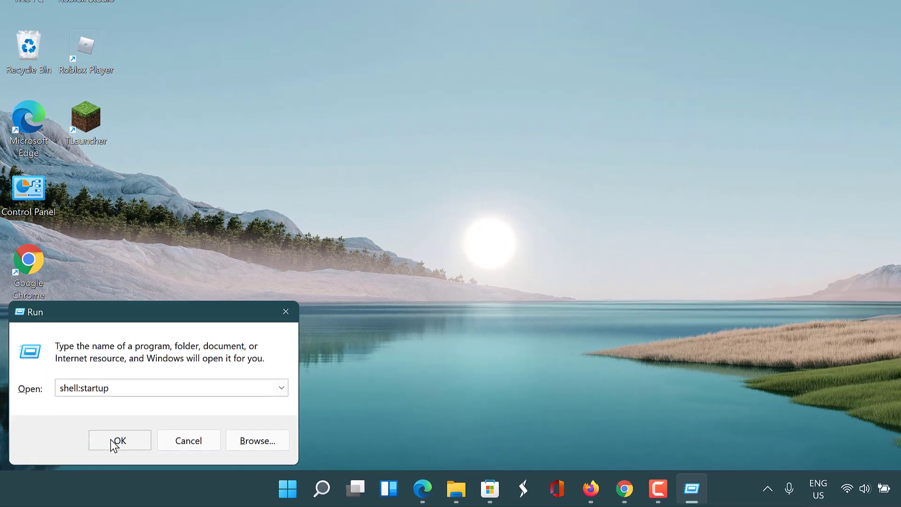
click(152, 425)
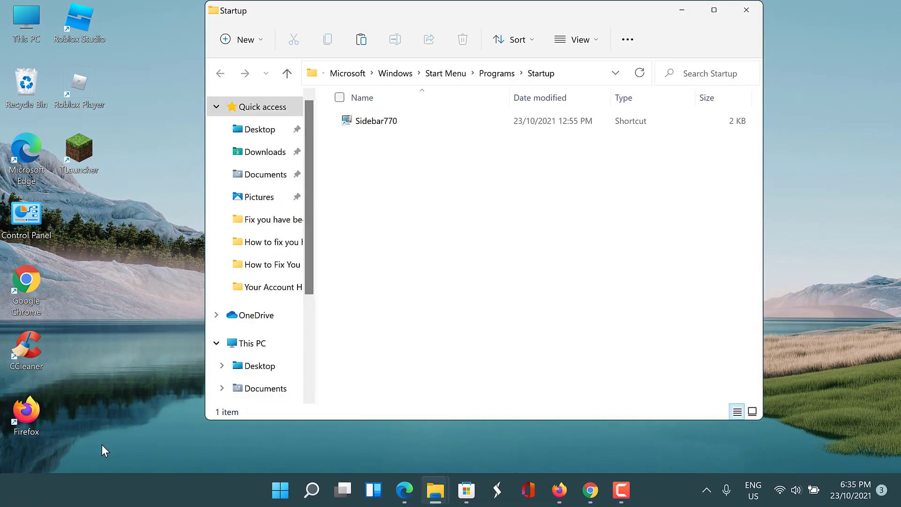
Paste rbxfpsunlocker.exe into the Startup folder.
click(713, 11)
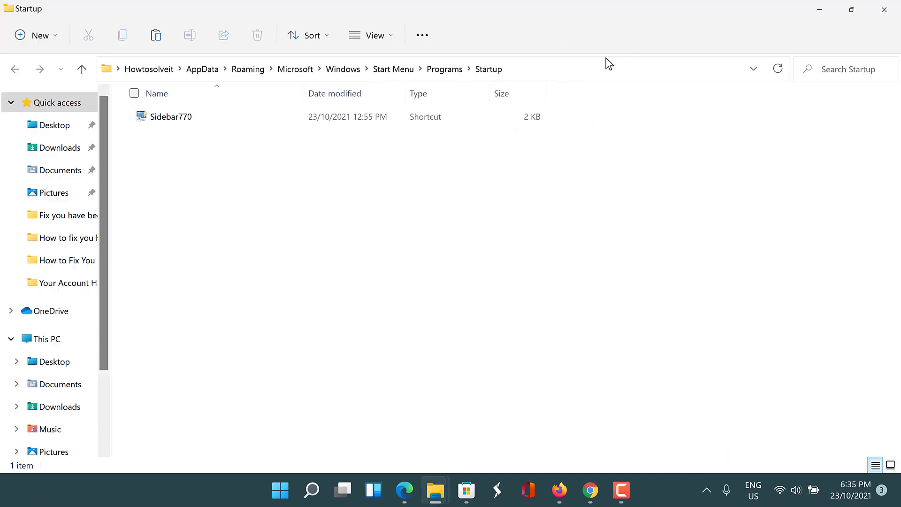
right_click(207, 167)
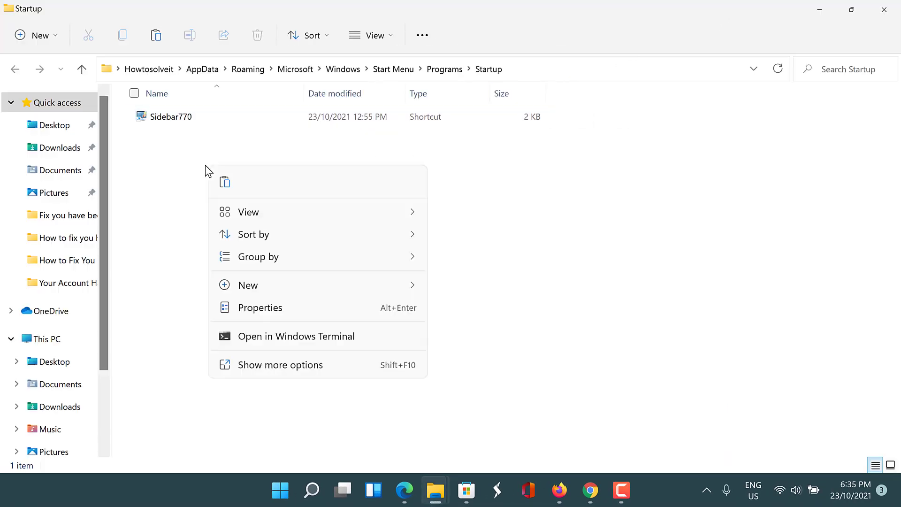
click(228, 188)
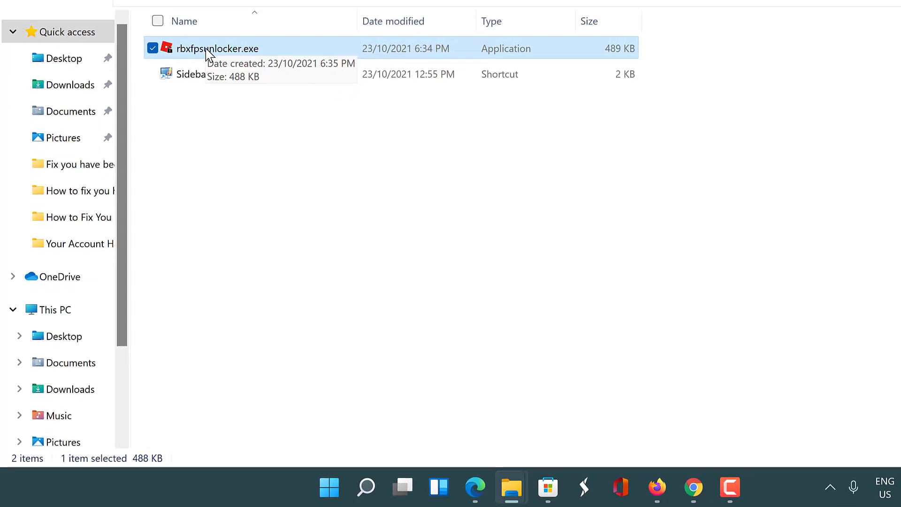
Set rbxfpsunlocker.exe to always run as administrator in its Compatibility properties.
right_click(207, 49)
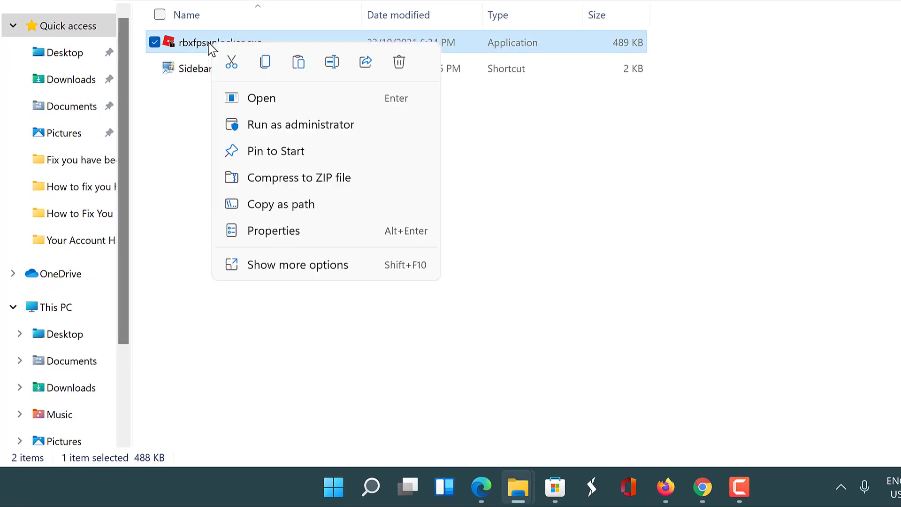
click(277, 232)
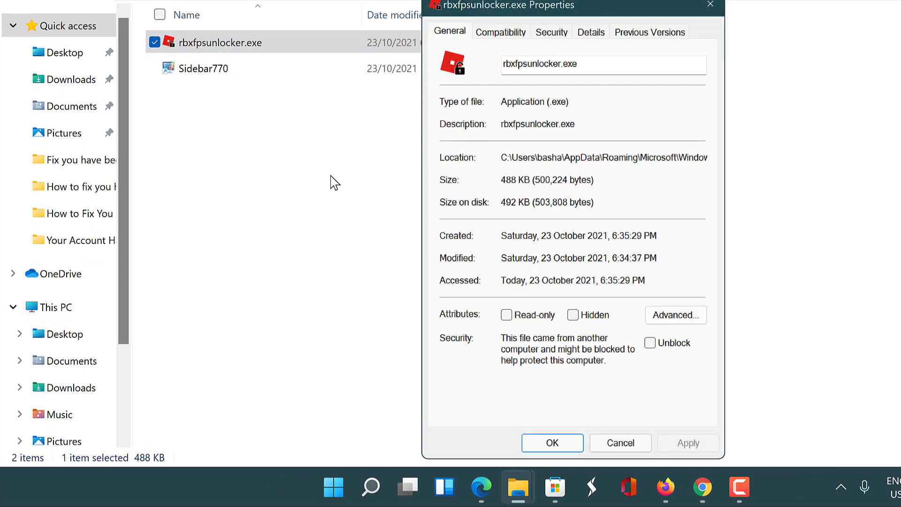
click(510, 34)
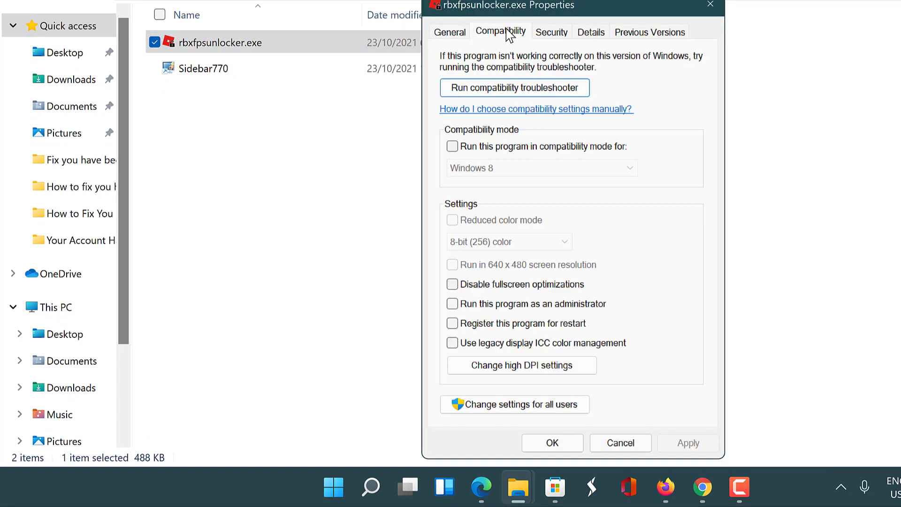
click(453, 305)
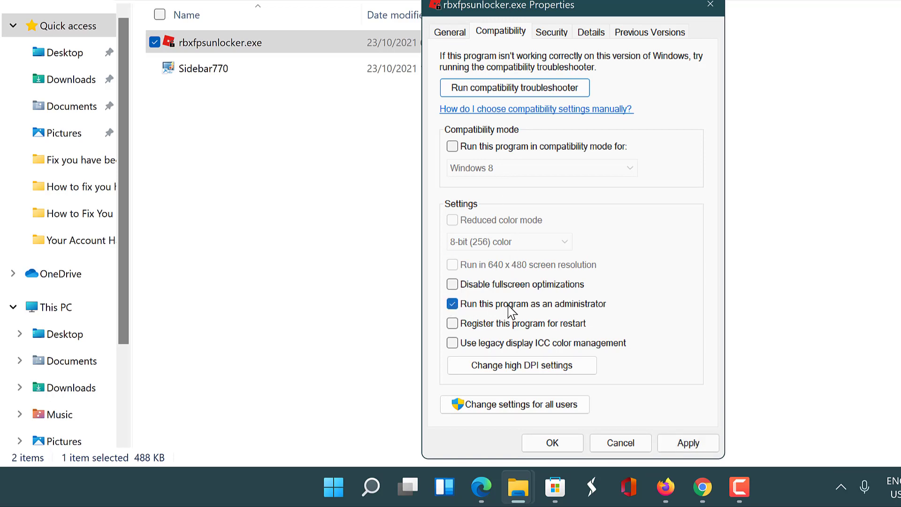
click(689, 446)
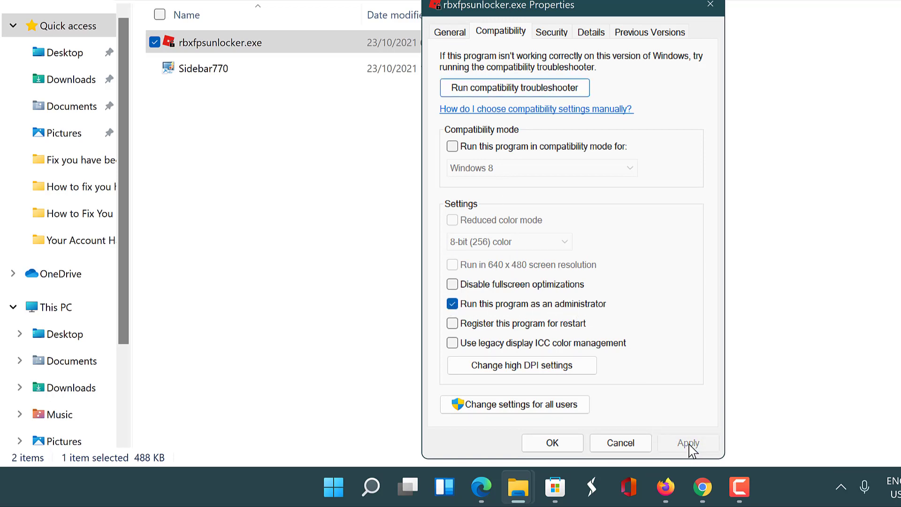
click(558, 446)
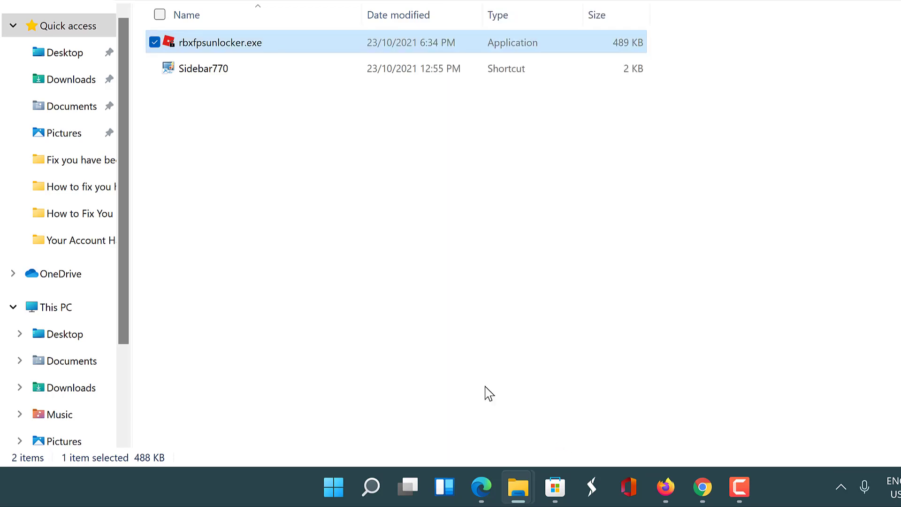
Launch rbxfpsunlocker.exe with administrator rights and minimize the Startup folder window.
right_click(201, 42)
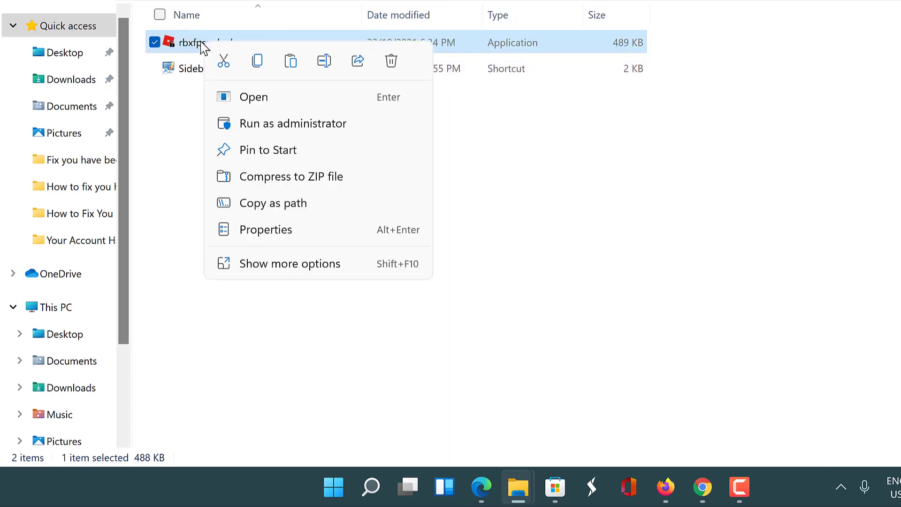
click(299, 130)
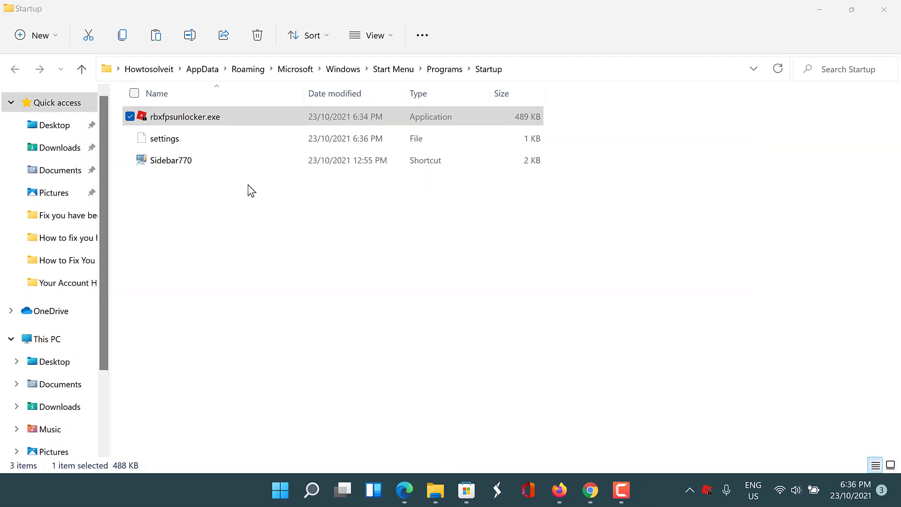
click(819, 9)
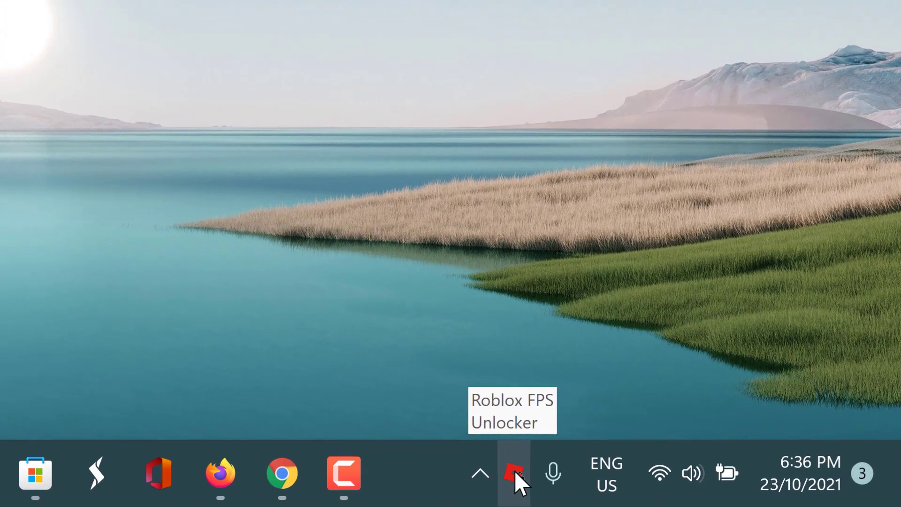
Bring up the FPS Cap choices, 30 to 360, in the Roblox FPS Unlocker tray menu.
right_click(706, 489)
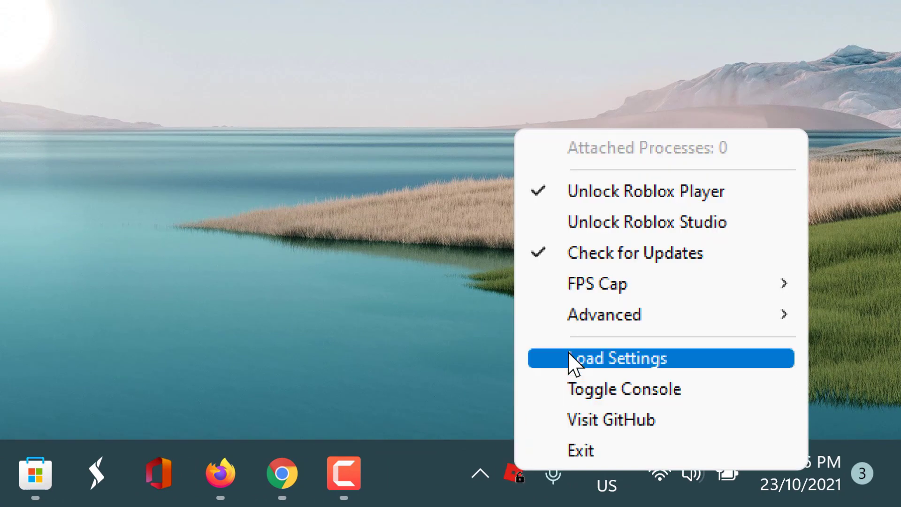
mouse_move(571, 292)
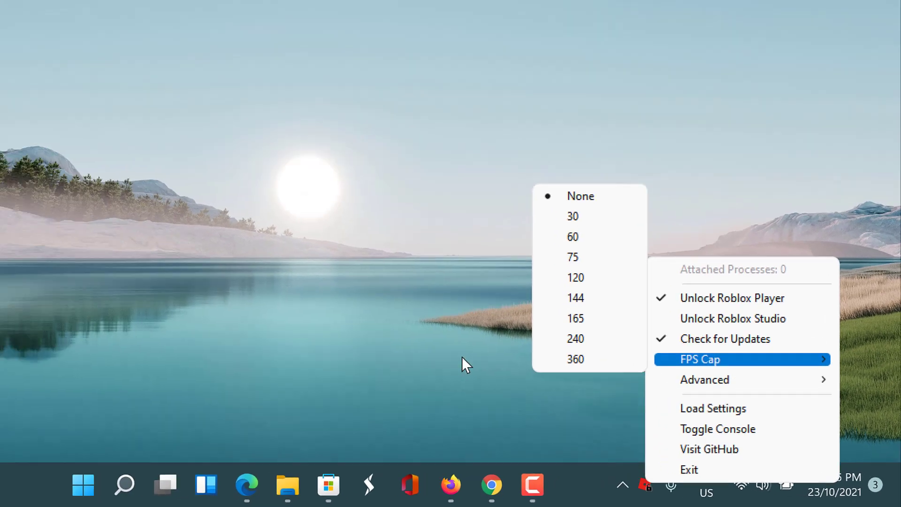
click(567, 393)
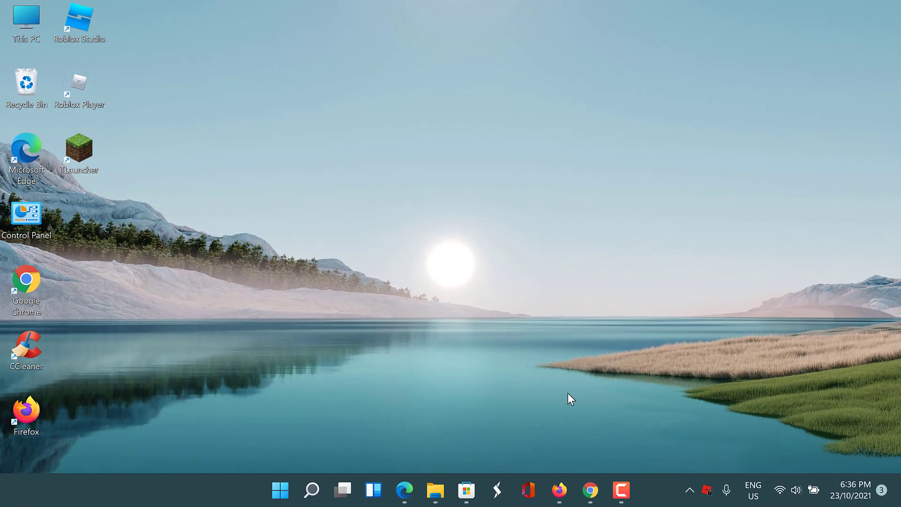